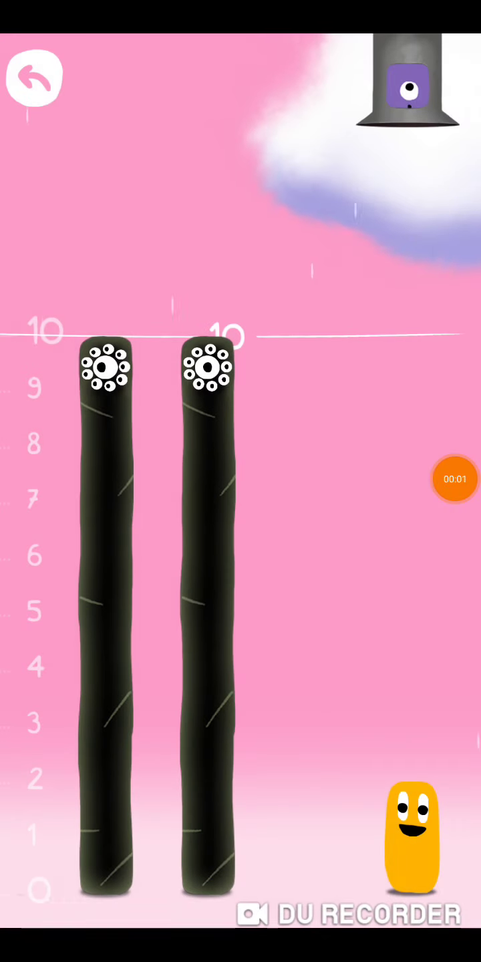
Step: Lift the yellow one-block, then set the second ten-column beside the first and farther right
{"action": "left_click_drag", "start_coordinate": [406, 827], "coordinate": [320, 489]}
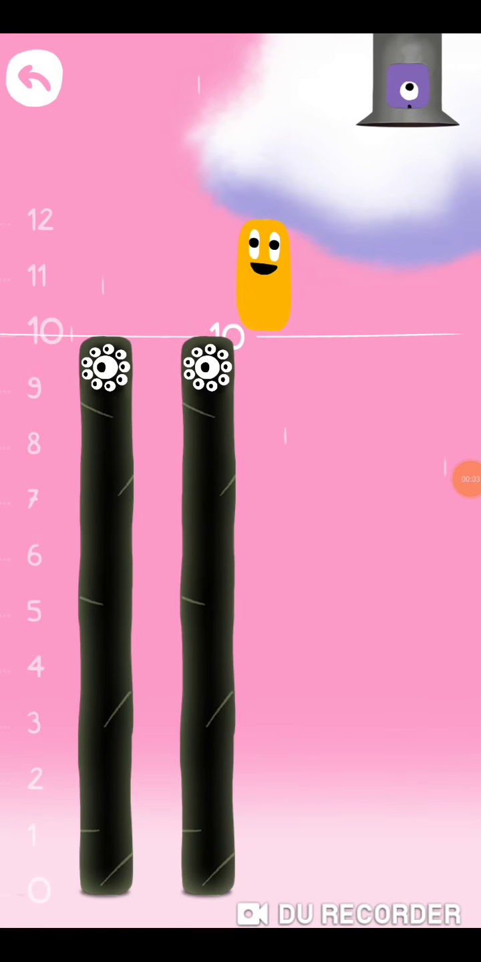
{"action": "mouse_move", "coordinate": [207, 601]}
{"action": "left_mouse_down"}
{"action": "mouse_move", "coordinate": [206, 564]}
{"action": "mouse_move", "coordinate": [161, 585]}
{"action": "mouse_move", "coordinate": [182, 508]}
{"action": "mouse_move", "coordinate": [184, 542]}
{"action": "left_mouse_up"}
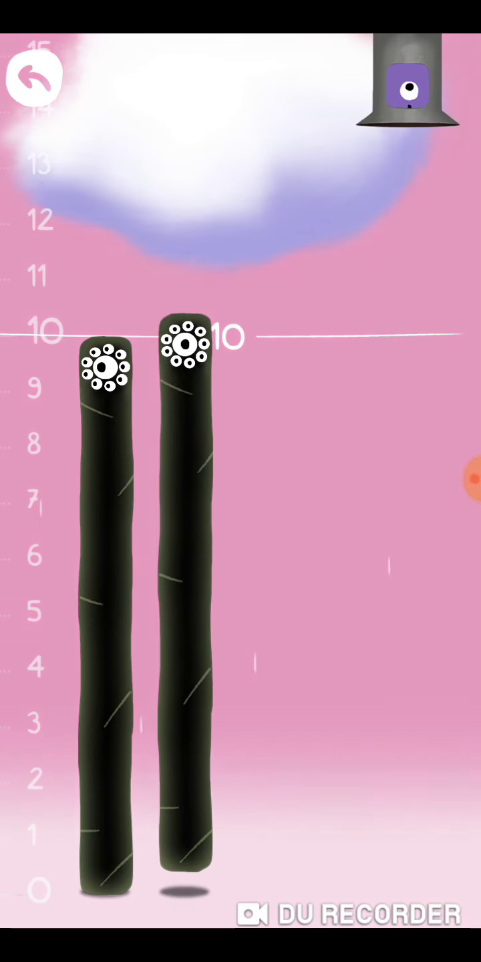
{"action": "mouse_move", "coordinate": [274, 602]}
{"action": "left_mouse_down"}
{"action": "mouse_move", "coordinate": [278, 594]}
{"action": "mouse_move", "coordinate": [314, 602]}
{"action": "left_mouse_up"}
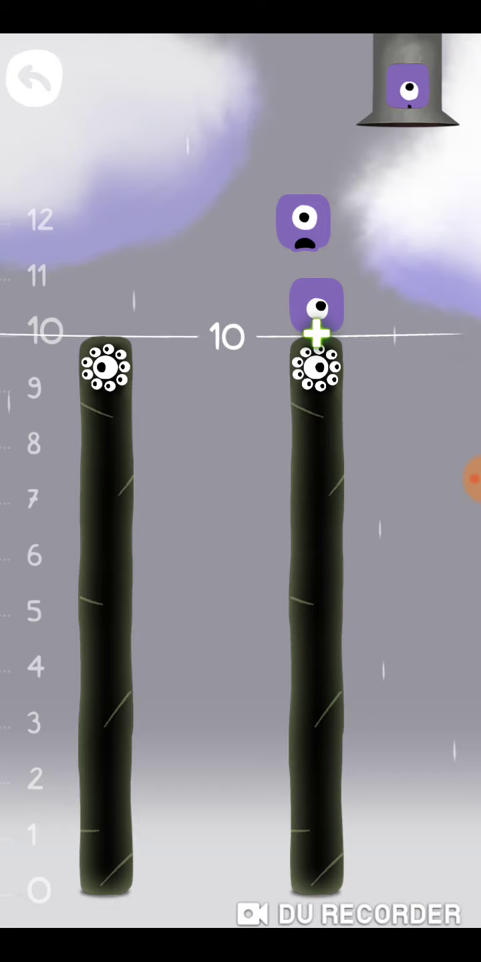
Step: Put purple one-blocks on both ten-columns, then regroup the columns side by side
{"action": "mouse_move", "coordinate": [104, 602]}
{"action": "left_mouse_down"}
{"action": "mouse_move", "coordinate": [164, 575]}
{"action": "mouse_move", "coordinate": [261, 586]}
{"action": "left_mouse_up"}
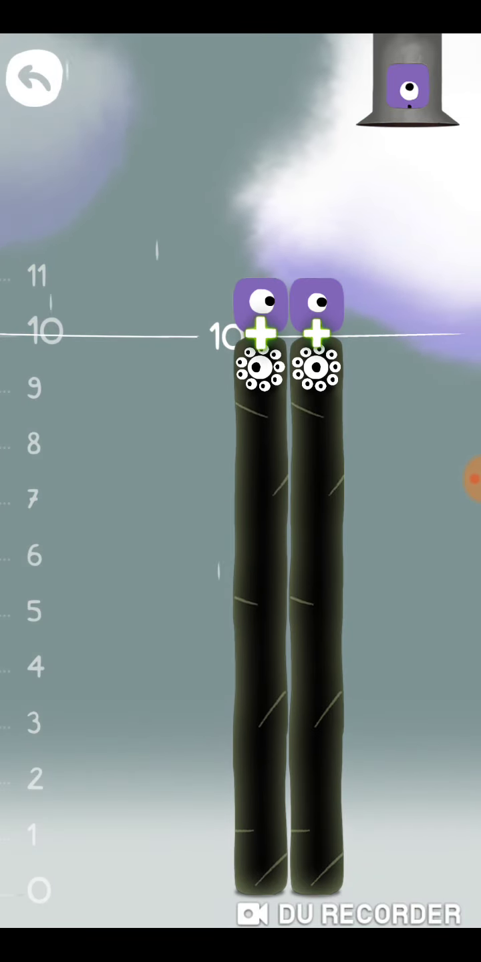
{"action": "key", "text": "XF86AudioRaiseVolume"}
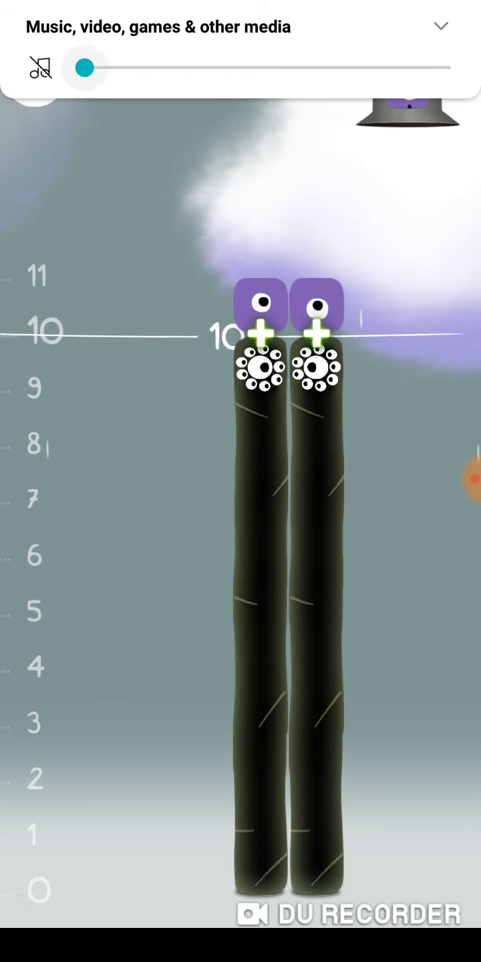
{"action": "mouse_move", "coordinate": [261, 586]}
{"action": "left_mouse_down"}
{"action": "mouse_move", "coordinate": [53, 586]}
{"action": "mouse_move", "coordinate": [305, 587]}
{"action": "left_mouse_up"}
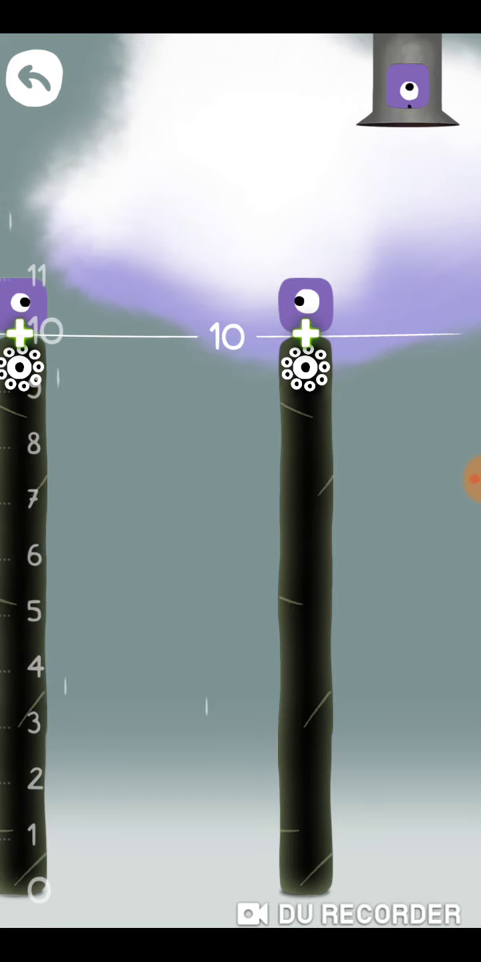
{"action": "left_click_drag", "start_coordinate": [31, 587], "coordinate": [179, 587]}
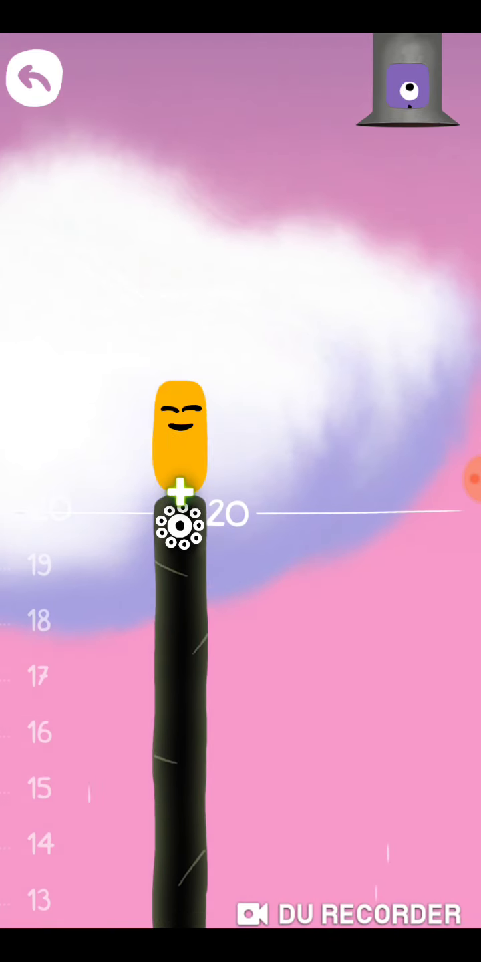
{"action": "left_click", "coordinate": [263, 526]}
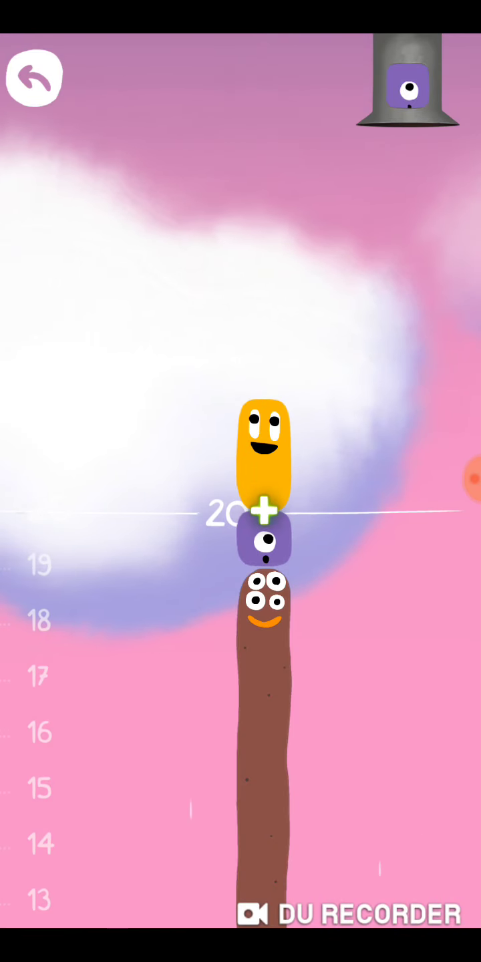